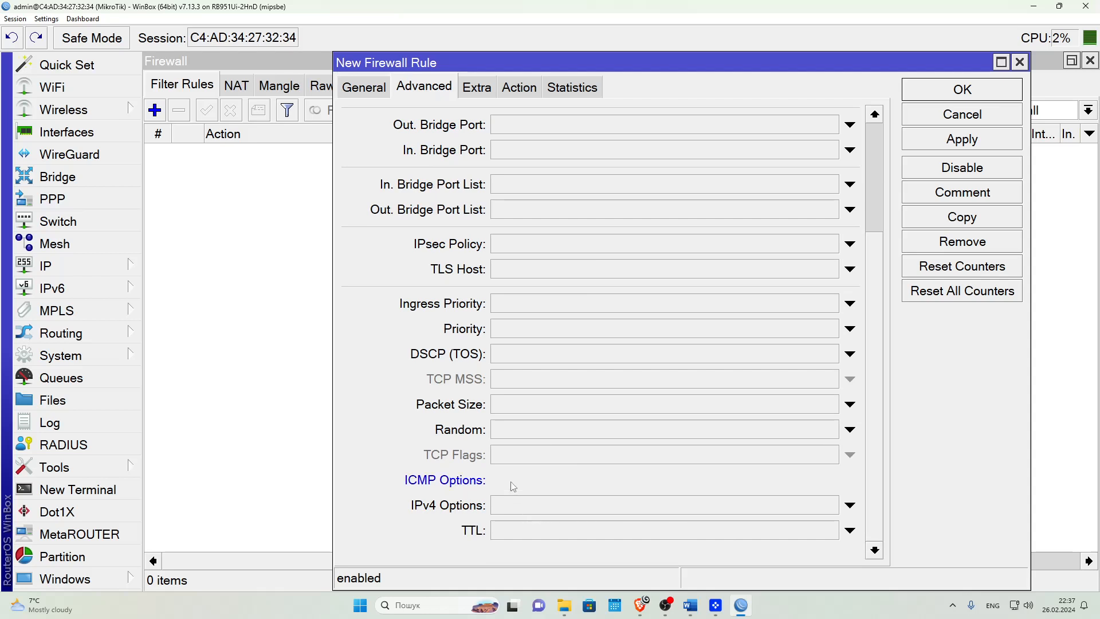
Set the rule's ICMP Options to type 0 (echo reply), code 0, and save it with the accept action.
click(705, 484)
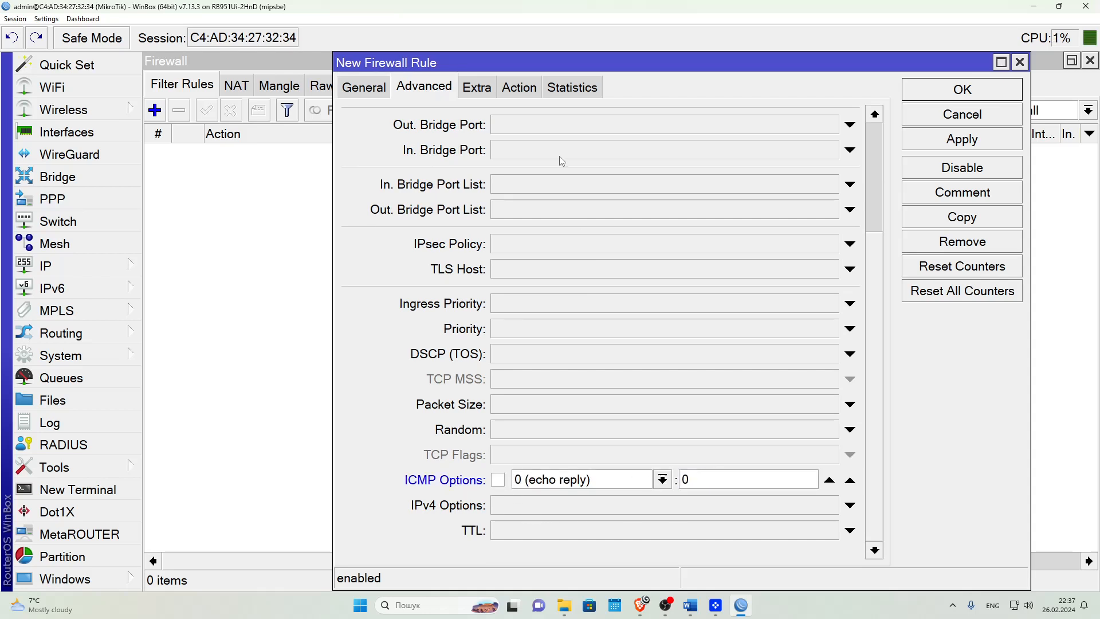
click(524, 88)
click(961, 90)
Add the comment "echo reply" to the first ICMP filter rule.
click(388, 150)
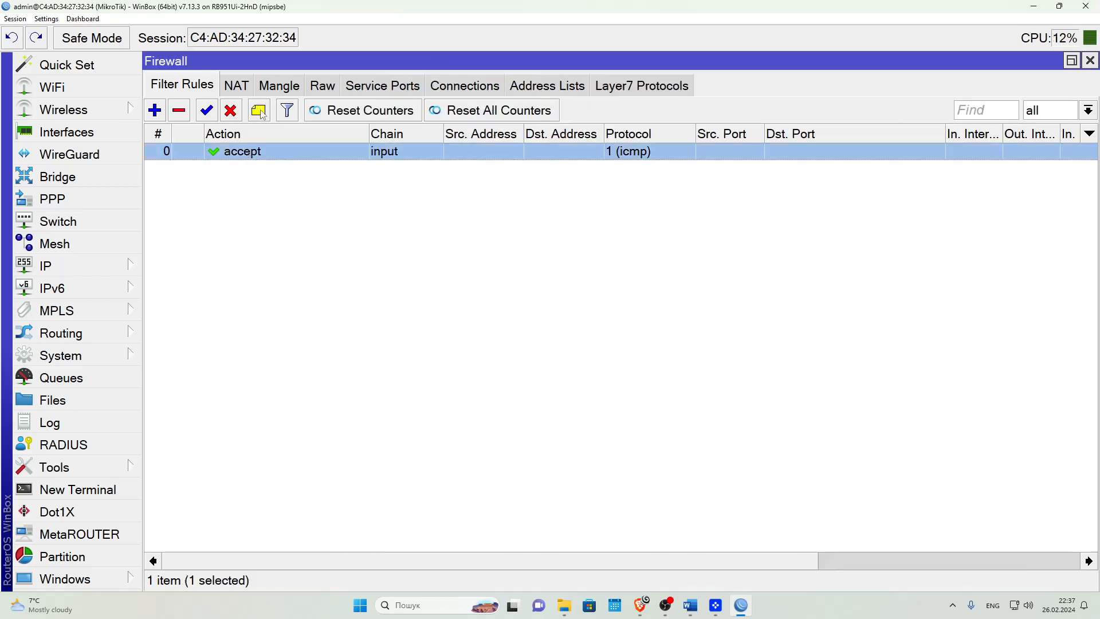
click(258, 110)
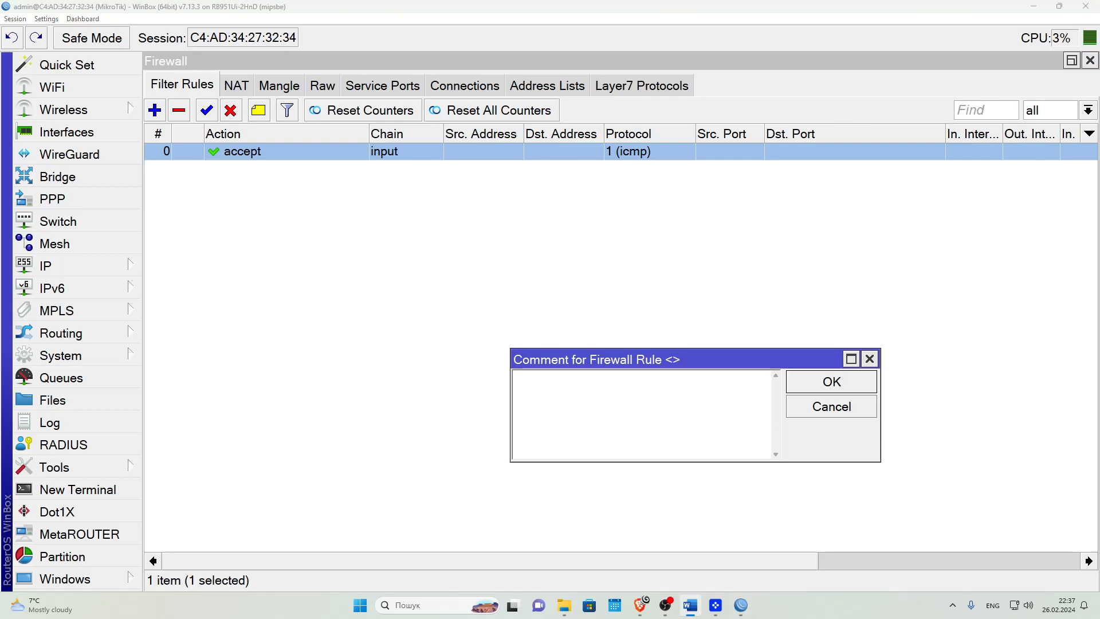
text(echo reply)
click(831, 381)
Create a second firewall filter rule with chain input and protocol icmp.
click(154, 110)
click(351, 91)
click(850, 115)
click(516, 150)
click(542, 252)
click(542, 252)
click(516, 266)
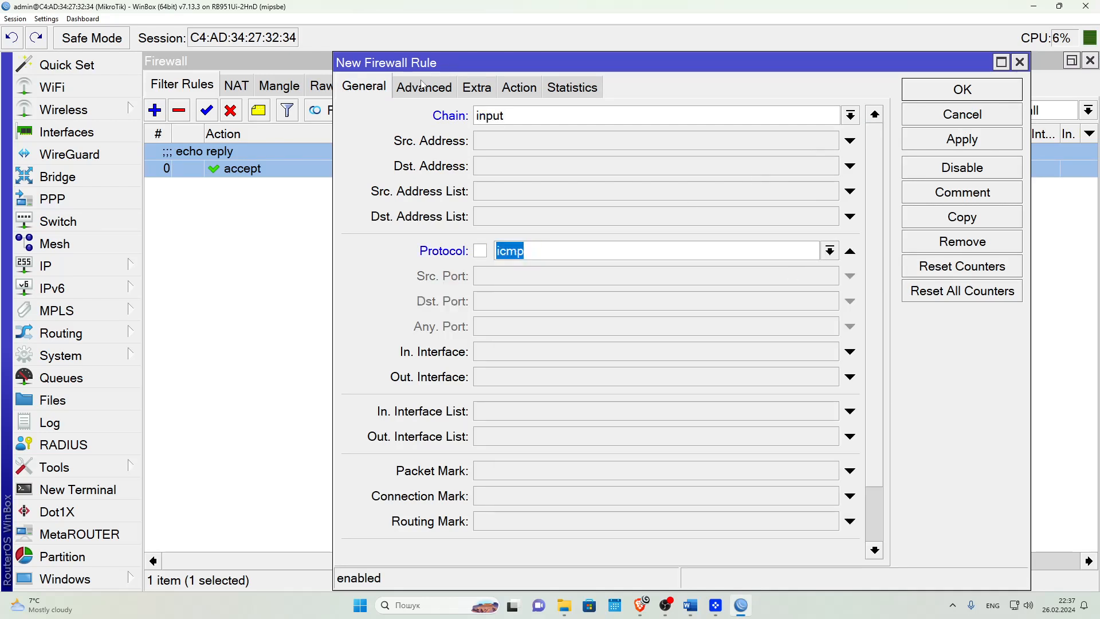
Set the rule's ICMP Options to type 3, code 0, and save it with the accept action.
click(424, 87)
drag(875, 308, 882, 430)
click(508, 484)
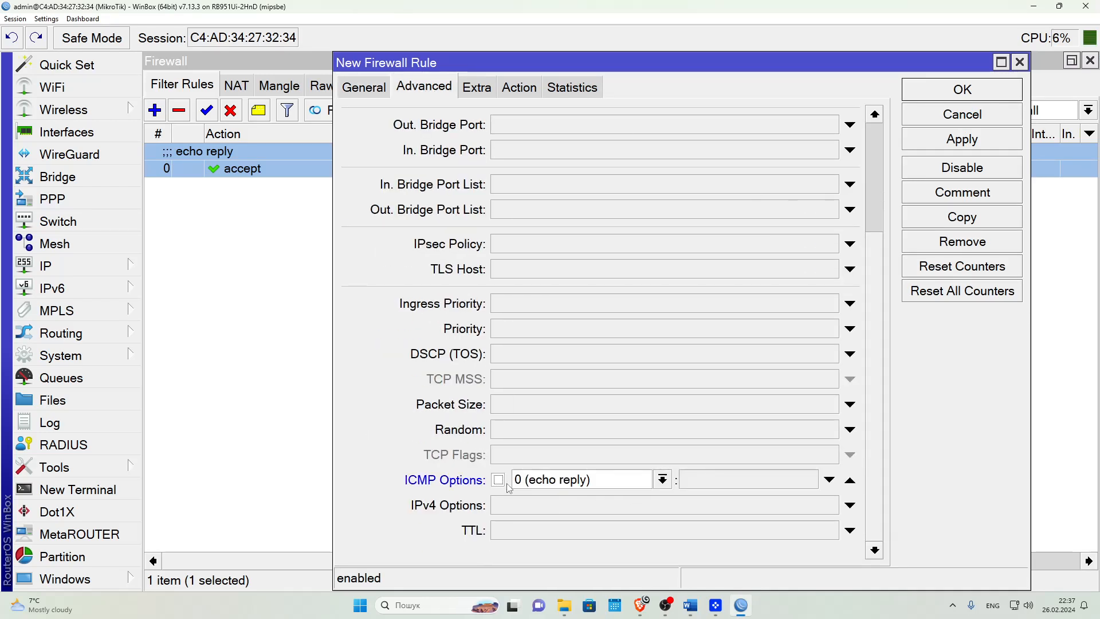
double_click(603, 481)
text(3)
click(725, 479)
text(0)
click(520, 89)
click(924, 146)
click(937, 91)
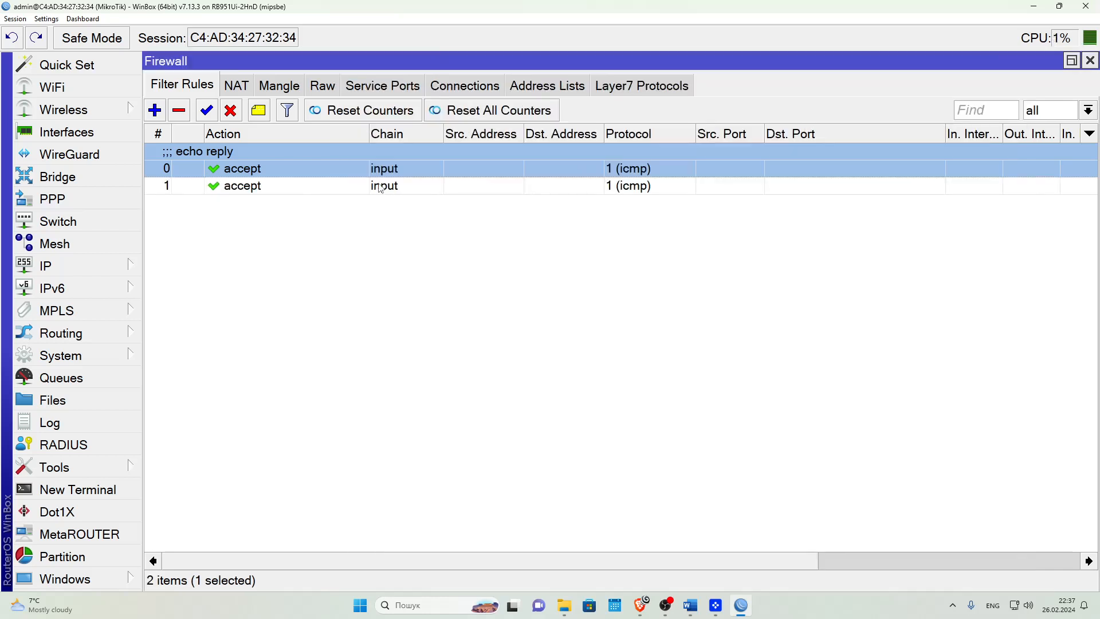
Add the comment "net unreachable" to the uncommented ICMP rule 1.
click(252, 188)
click(265, 115)
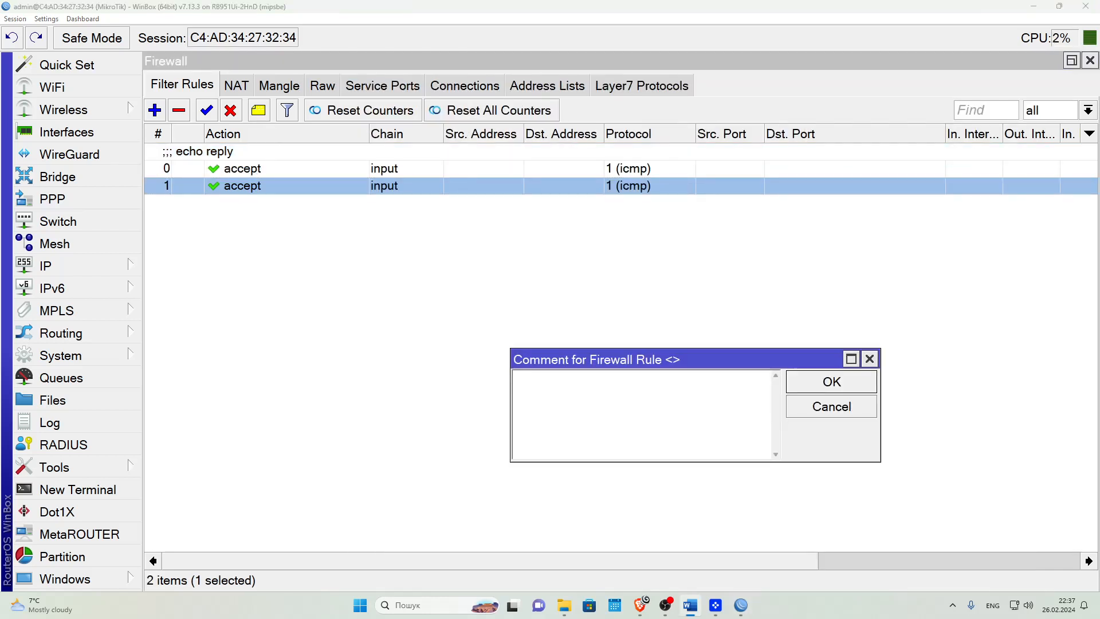
click(532, 401)
text(net unreachable)
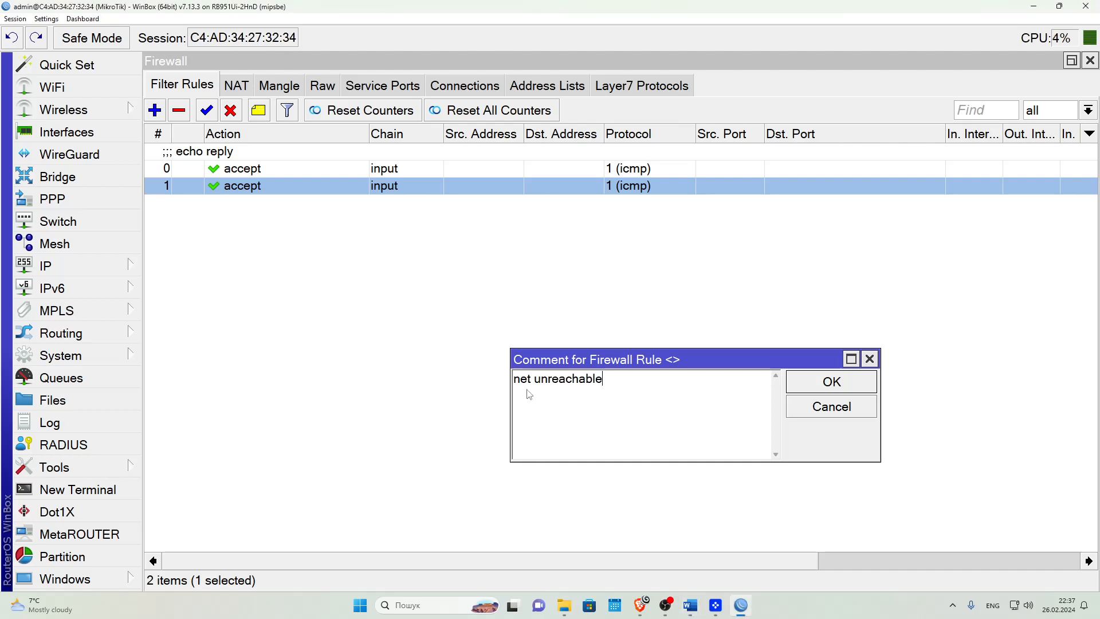
click(852, 383)
Create a third firewall filter rule with chain input and protocol icmp.
click(155, 110)
click(364, 87)
click(757, 115)
click(849, 115)
click(757, 161)
click(850, 115)
click(750, 150)
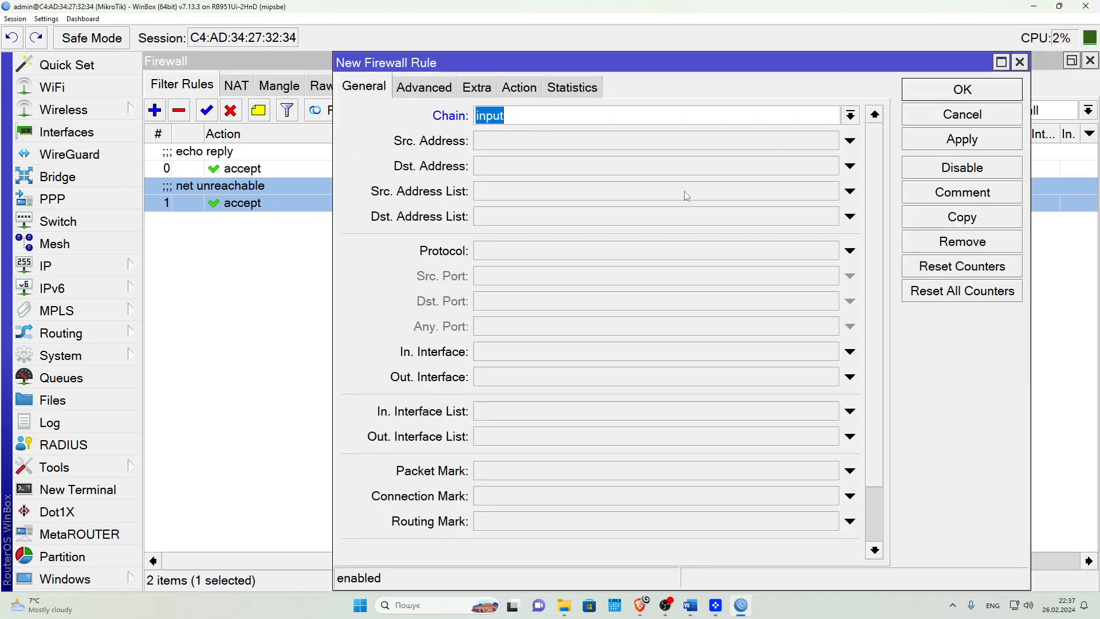
click(539, 250)
click(829, 251)
click(783, 270)
Set the rule's ICMP Options to type 3, code 1, and save it with the accept action.
click(414, 92)
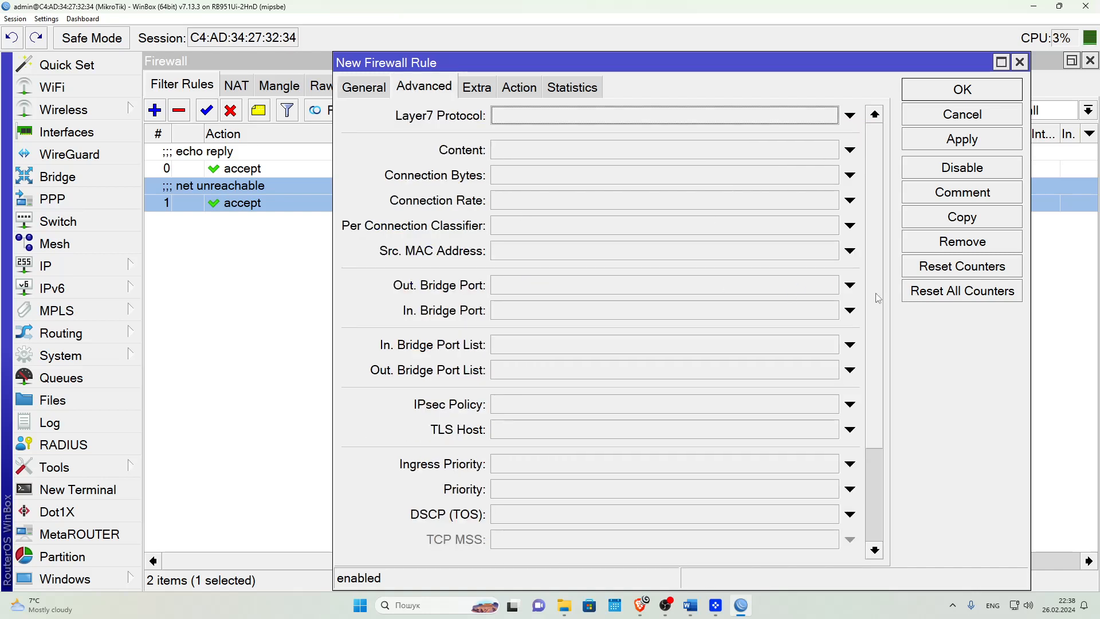
scroll(878, 297, down, 3)
click(538, 480)
triple_click(619, 485)
text(3)
click(708, 479)
text(1)
click(518, 87)
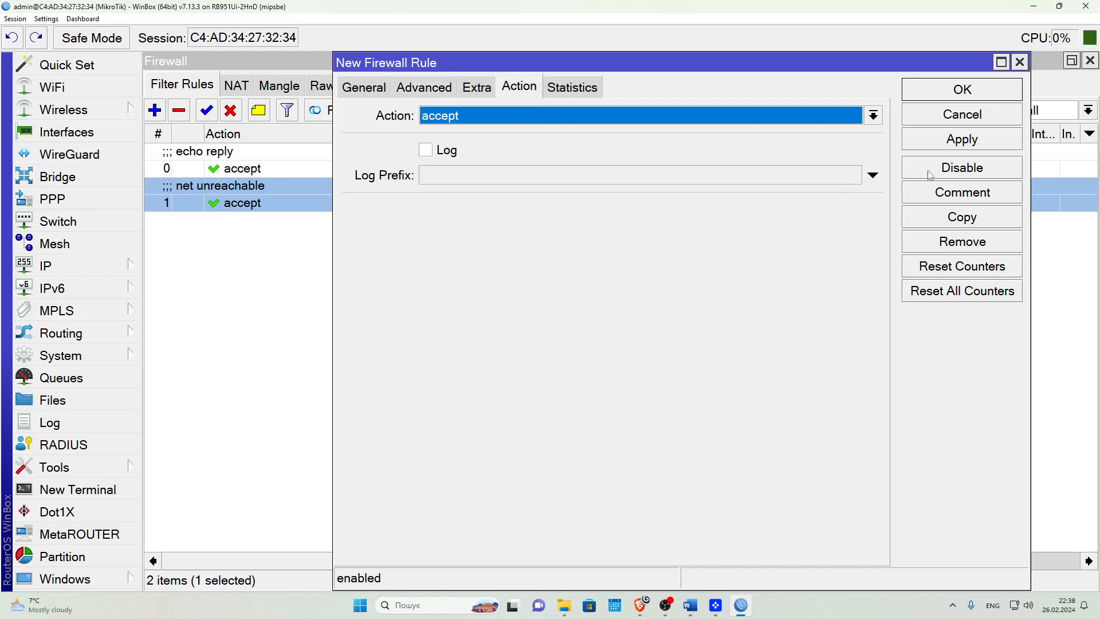
click(961, 140)
click(961, 90)
Add the comment "host unreachable" to the uncommented ICMP rule 2.
click(258, 110)
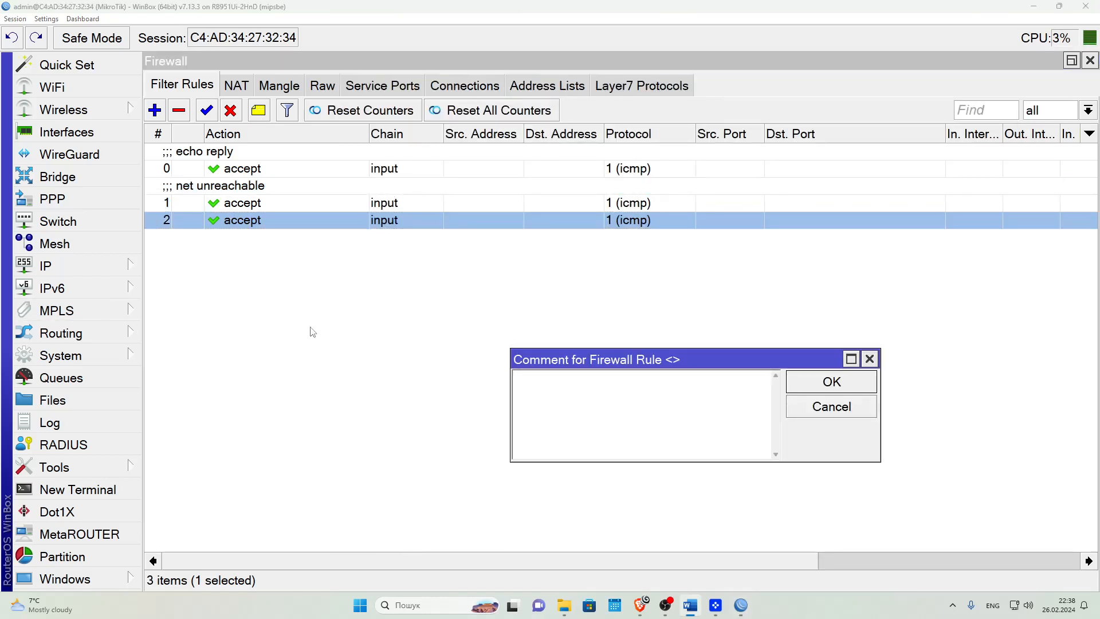
text(host unreachable)
click(831, 382)
Create a fourth firewall filter rule with chain input and protocol icmp.
click(154, 110)
click(363, 87)
click(850, 115)
click(788, 145)
click(850, 250)
click(849, 251)
click(769, 268)
Set the rule's ICMP Options to type 3, code 4, and save it with the accept action.
click(423, 87)
scroll(890, 356, down, 3)
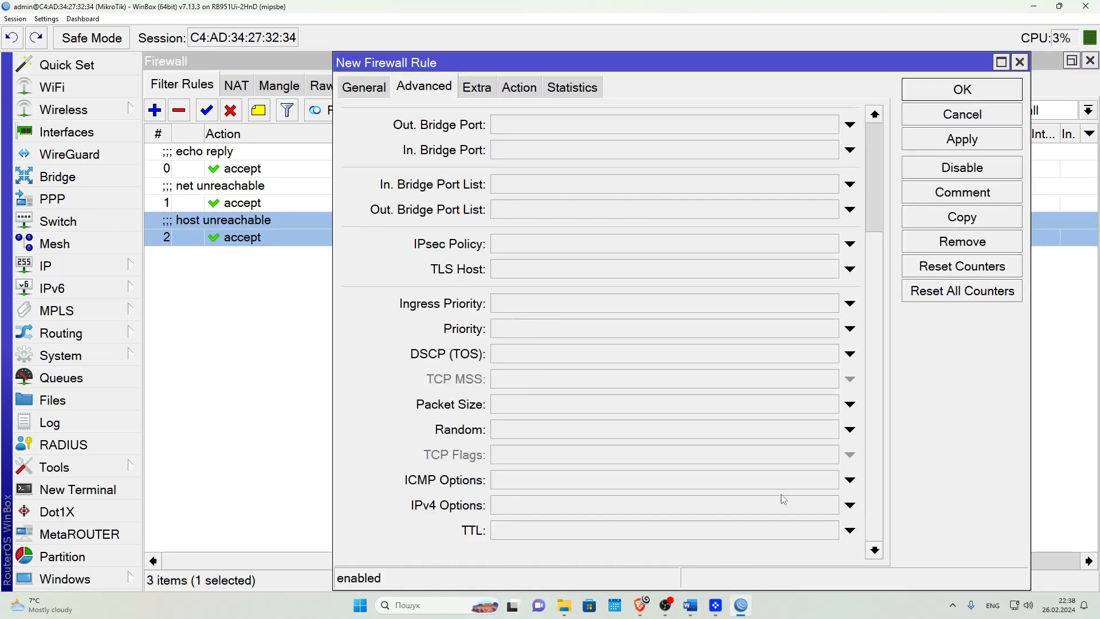
click(473, 481)
text(3)
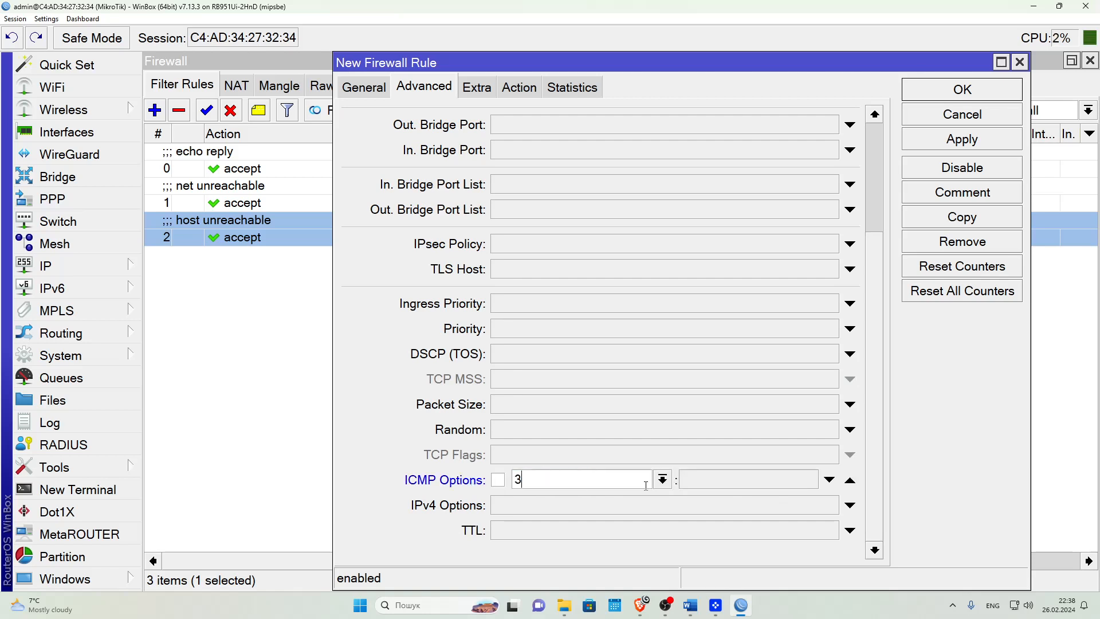
click(729, 479)
text(4)
click(519, 87)
click(912, 140)
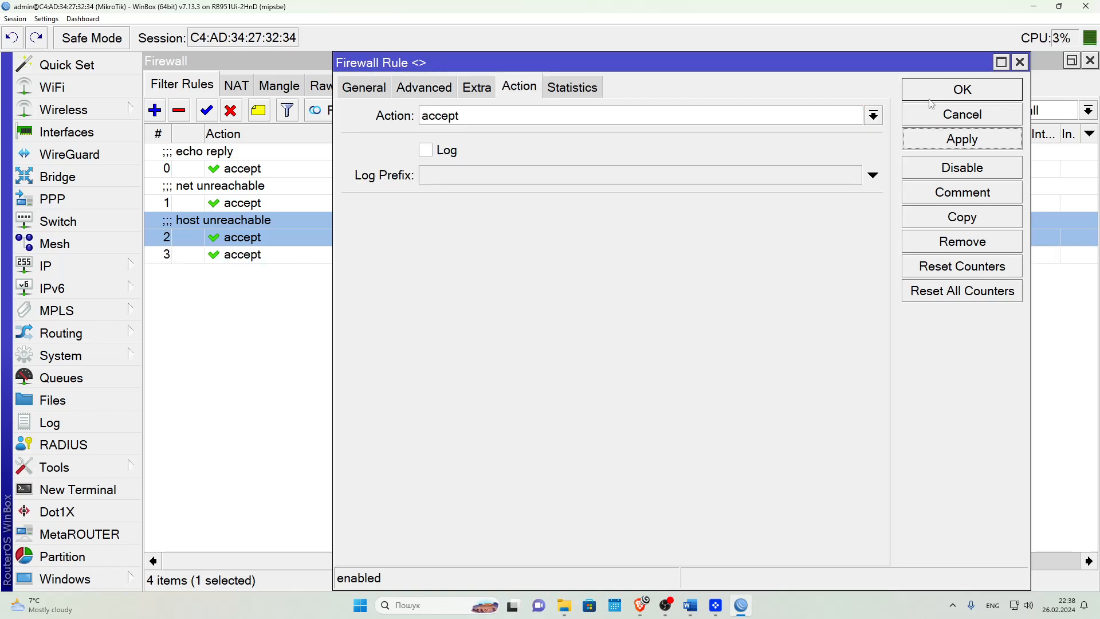
click(963, 89)
Add the comment "host unreachable fragmentation required" to the uncommented ICMP rule 3.
click(255, 254)
click(258, 110)
key(alt+Tab)
click(545, 417)
text(host unreachable fragmentation required)
click(861, 392)
Create a fifth firewall filter rule with chain input and protocol icmp.
click(155, 110)
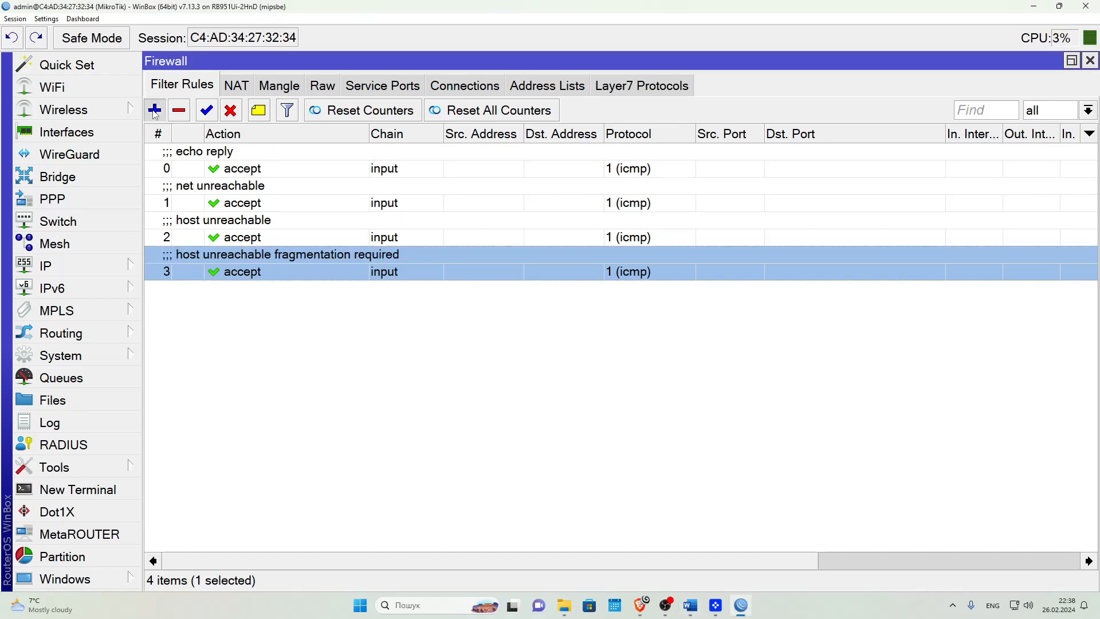
click(853, 116)
click(756, 151)
click(547, 256)
click(831, 252)
click(780, 272)
Set the rule's ICMP Options to type 8, code 0, and save it with the accept action.
click(423, 87)
scroll(659, 343, down, 5)
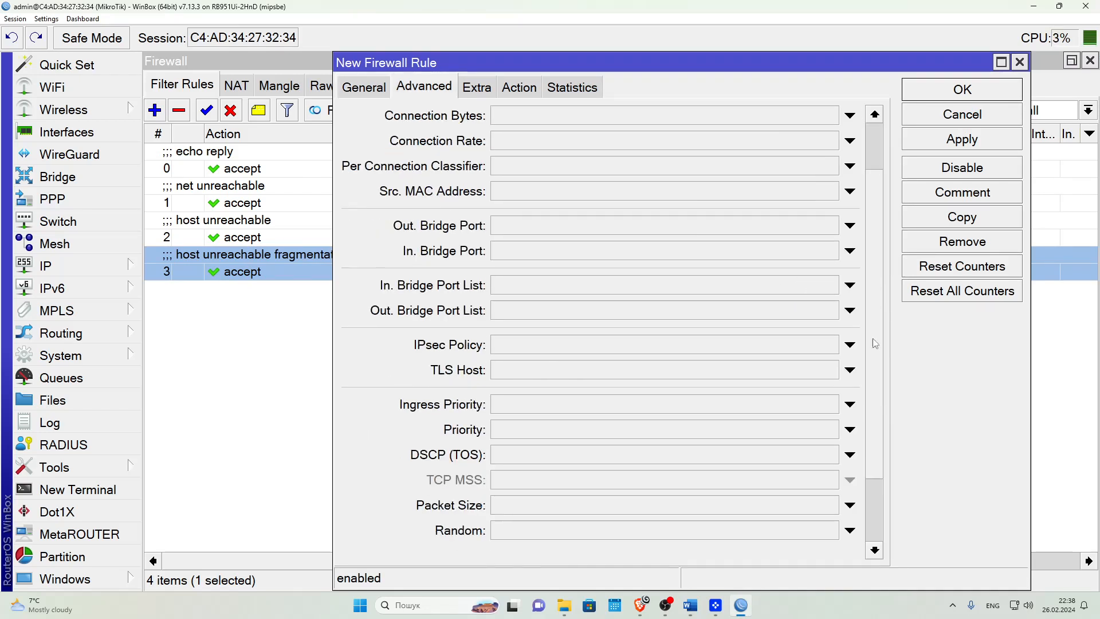
click(519, 484)
triple_click(518, 481)
text(8)
click(718, 482)
text(0)
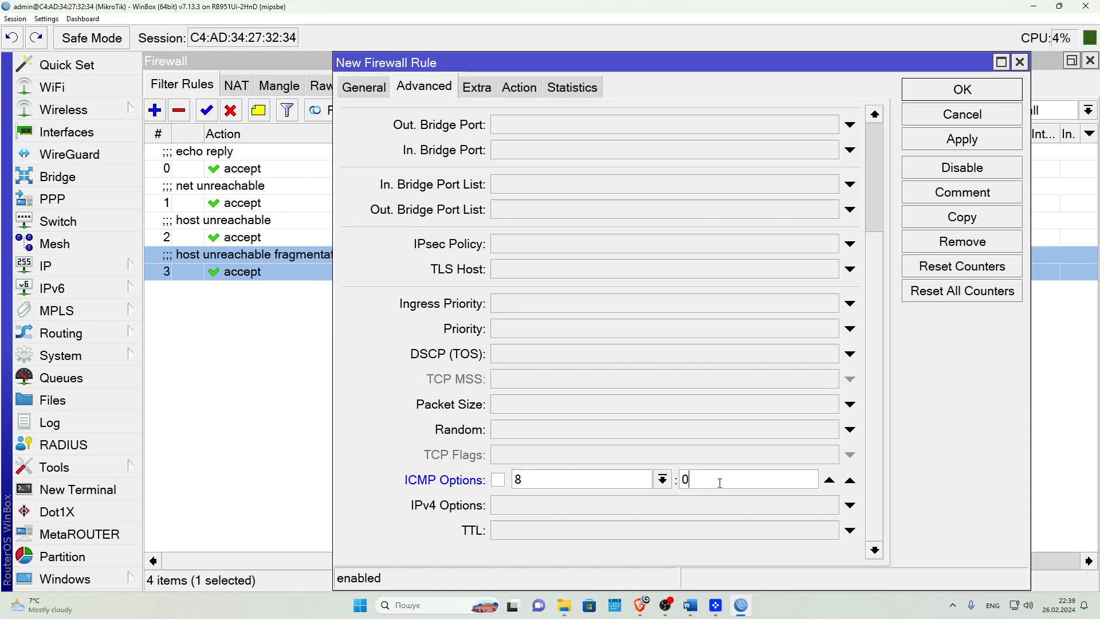
click(519, 87)
click(962, 89)
Add the comment "allow echo request" to the uncommented ICMP rule 4.
click(239, 290)
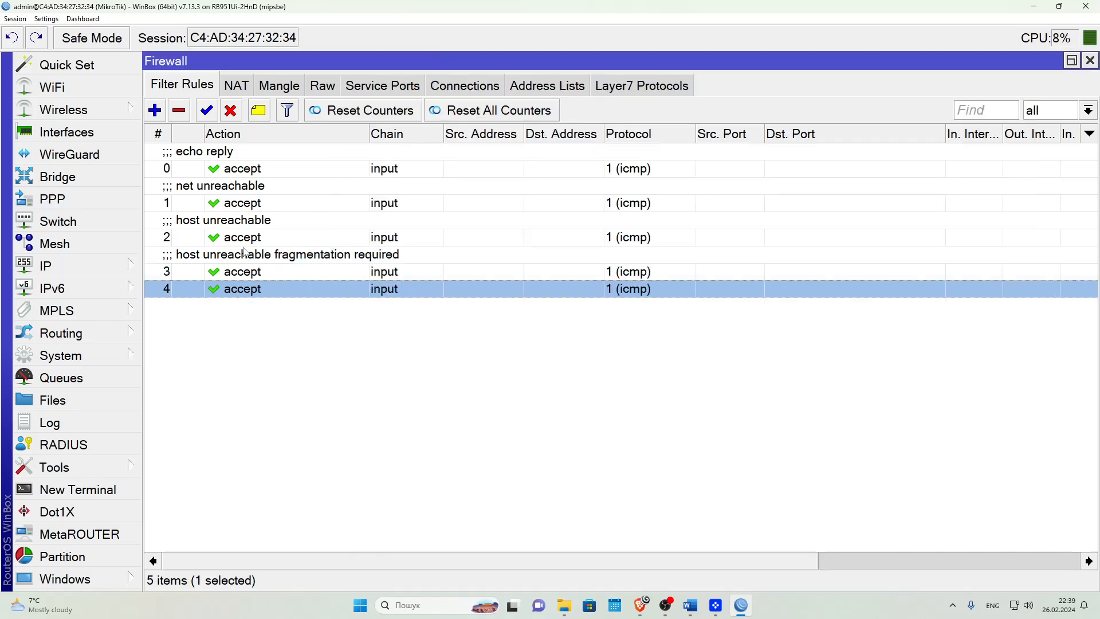
click(260, 111)
key(alt+Tab)
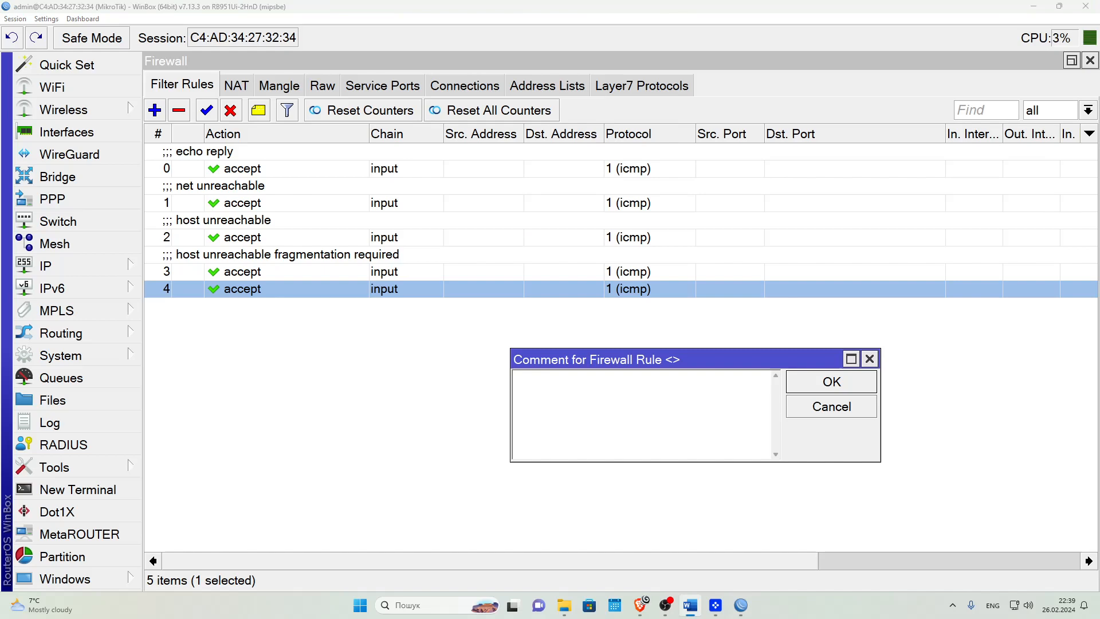
click(579, 378)
text(allow echo request)
click(831, 381)
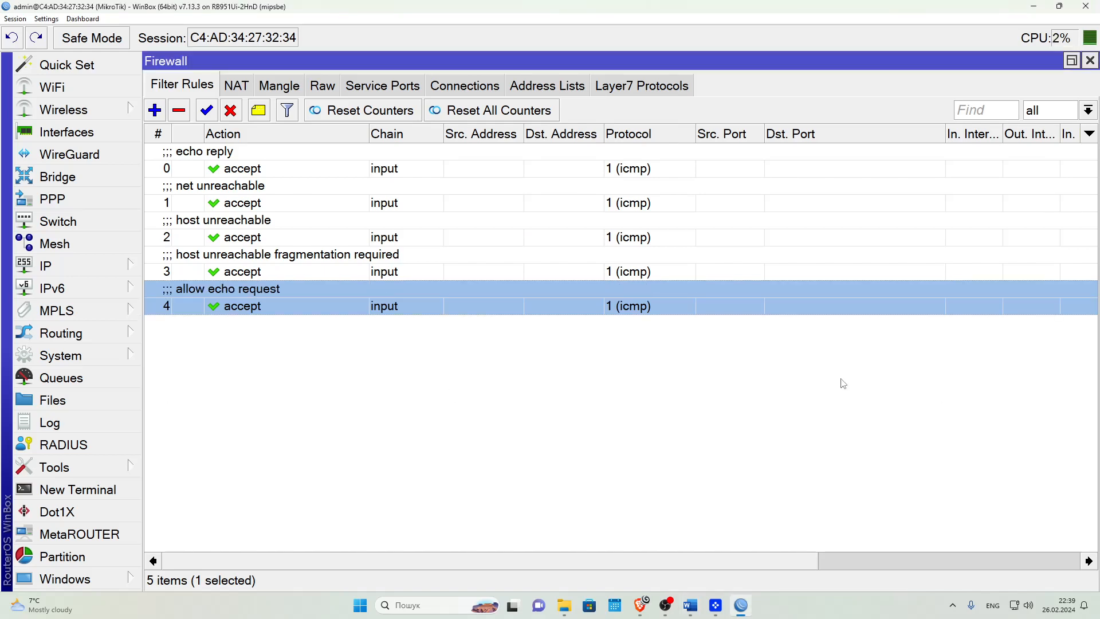
Create a sixth firewall filter rule with chain input and protocol icmp.
click(155, 111)
click(346, 89)
click(850, 115)
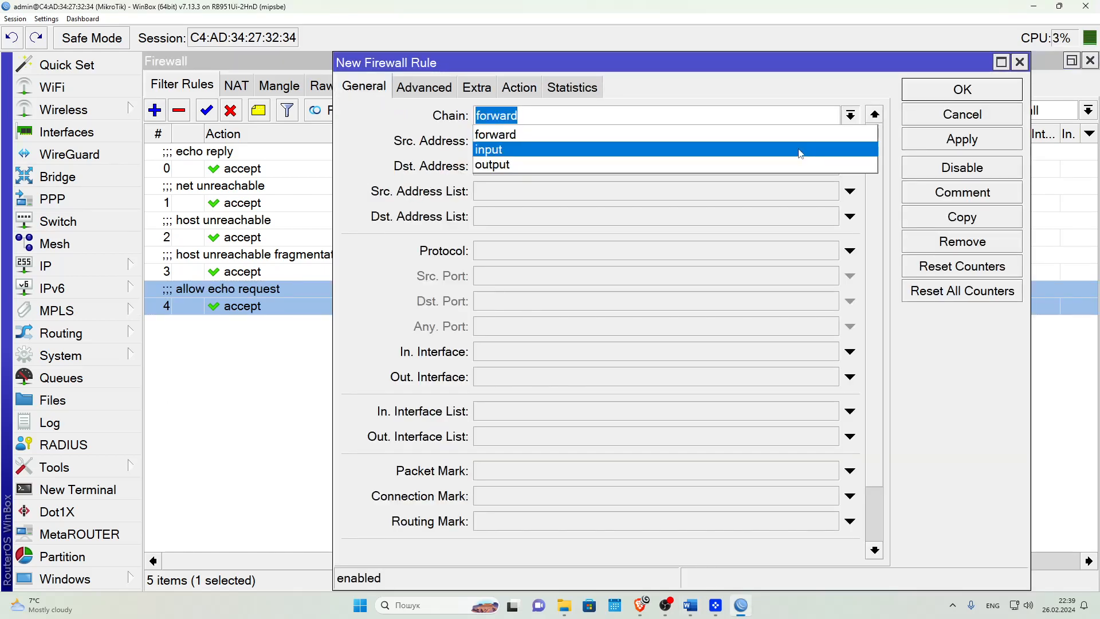
click(799, 151)
click(596, 254)
click(829, 251)
click(573, 269)
Set the rule's ICMP Options to type 11, code 0, and save it with the accept action.
click(424, 87)
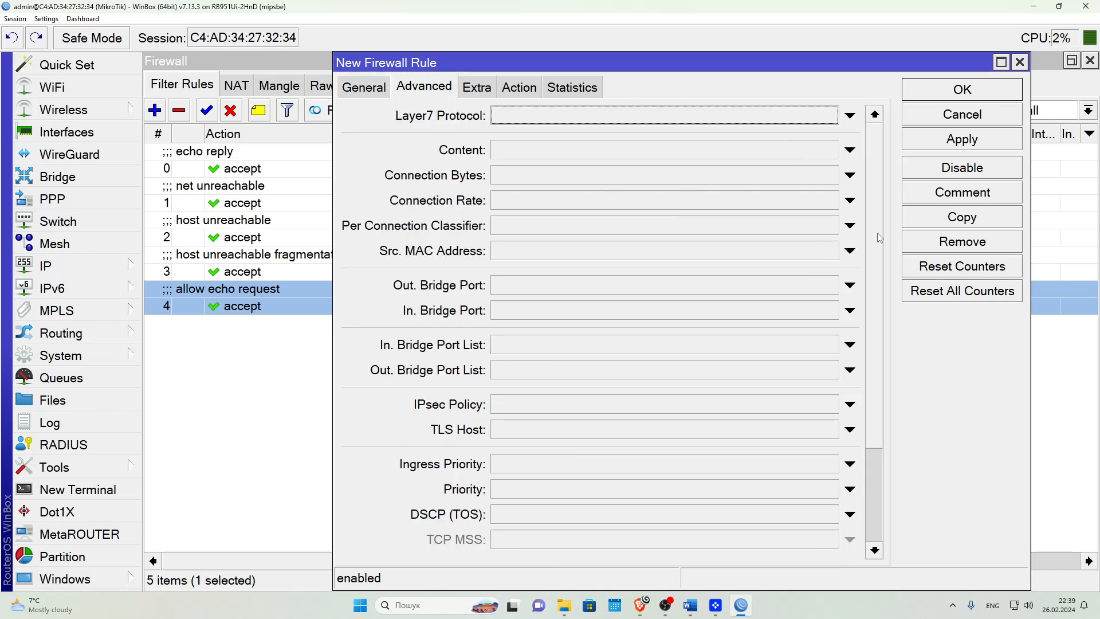
scroll(865, 418, down, 3)
click(562, 479)
text(11)
click(718, 486)
text(0)
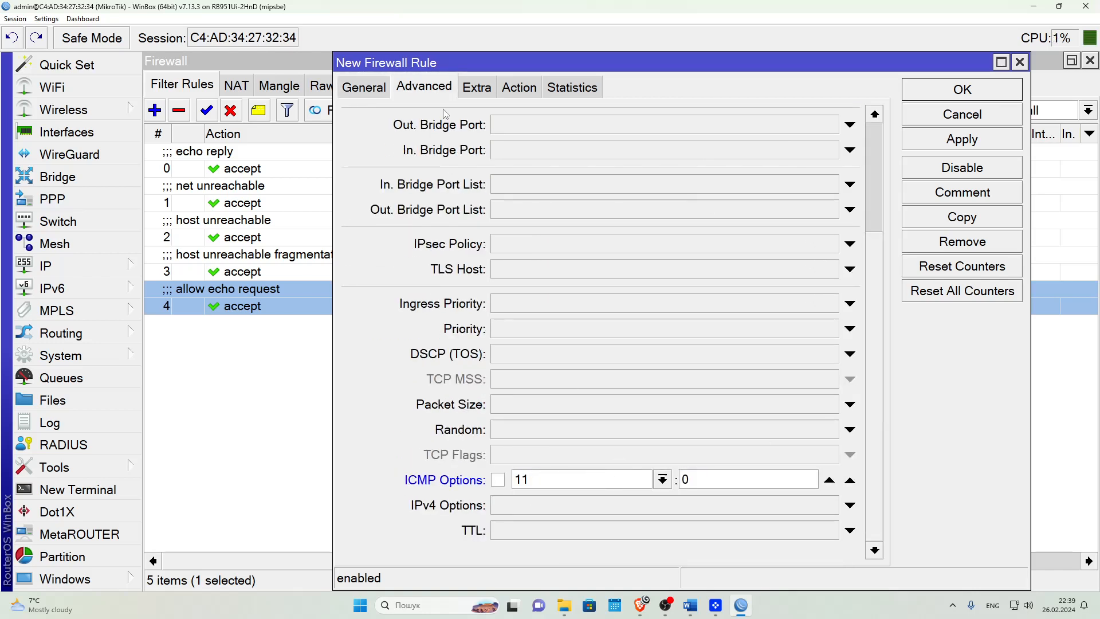
click(519, 87)
click(962, 89)
Add the comment "allow time exceed" to the uncommented ICMP rule 5.
click(259, 113)
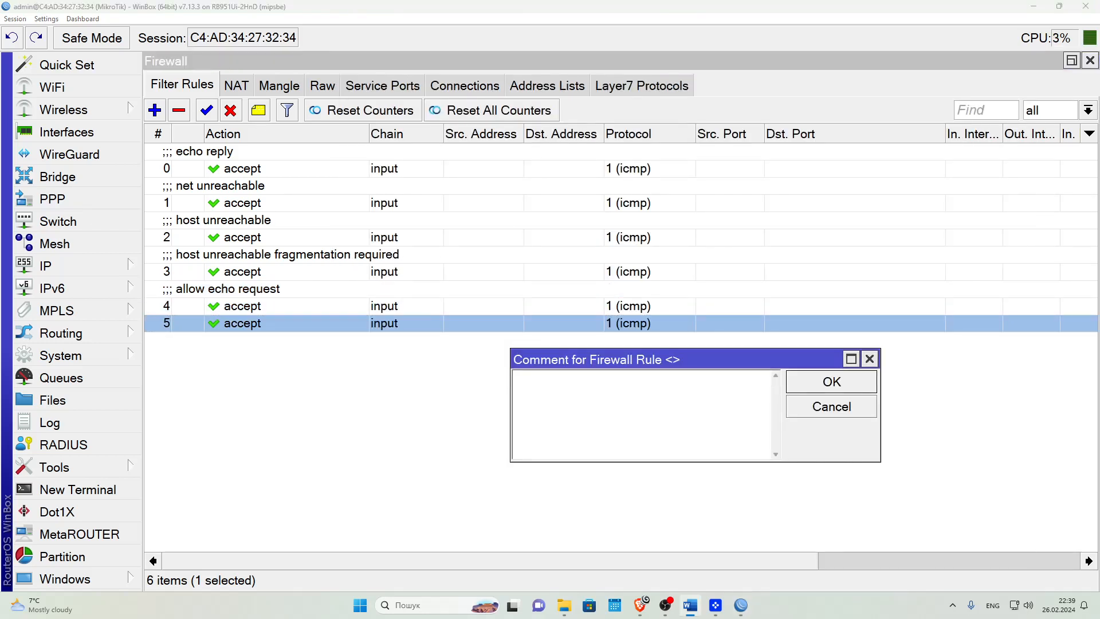
text(allow time exceed)
click(807, 379)
Create a seventh firewall filter rule with chain input and protocol icmp.
click(155, 110)
click(345, 93)
click(850, 115)
click(802, 153)
click(569, 258)
click(787, 257)
click(780, 268)
Set the rule's ICMP Options to type 12, code 0, and save it with the accept action.
click(424, 87)
scroll(891, 427, down, 3)
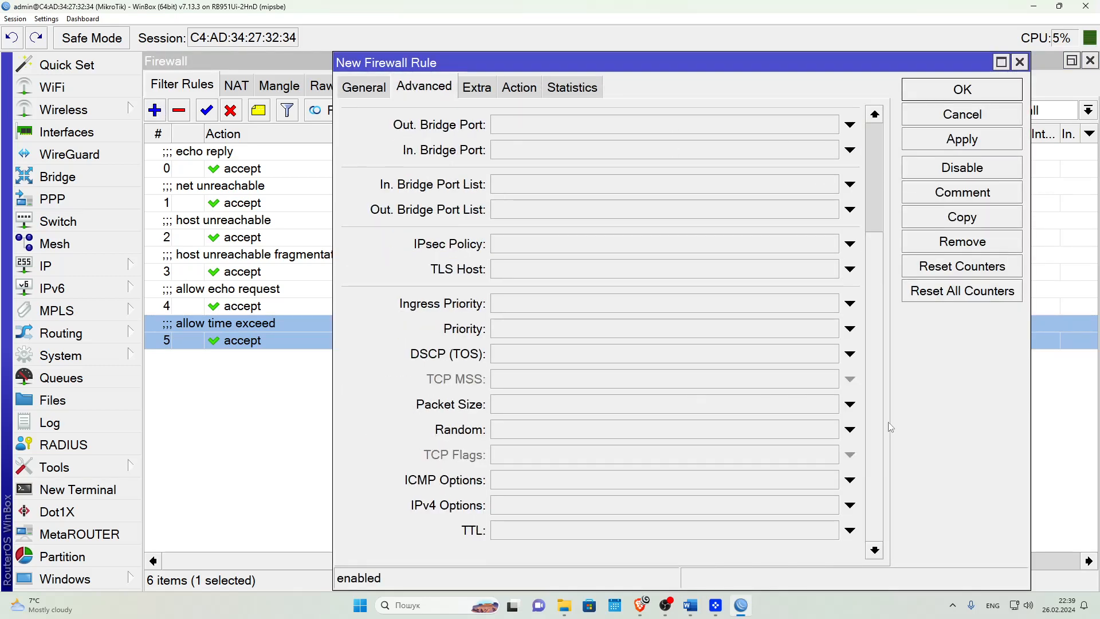
click(530, 478)
drag(589, 483, 459, 486)
text(12)
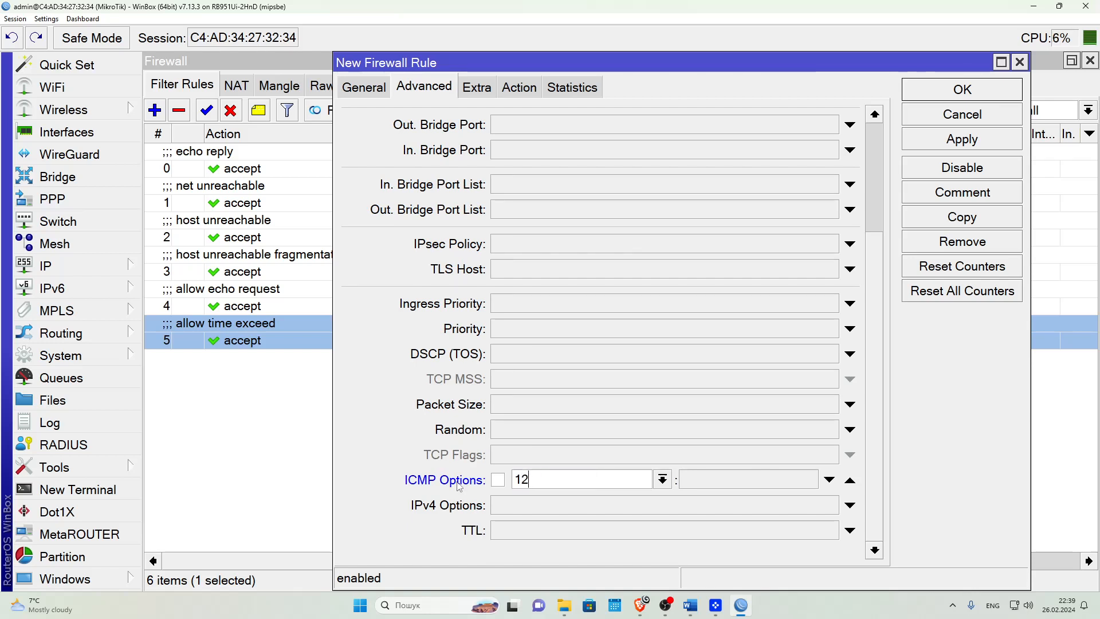
click(728, 476)
key(BackSpace)
text(0)
click(520, 87)
click(935, 139)
click(941, 91)
Add the comment "allow parameter bad" to the uncommented ICMP rule 6.
click(461, 357)
click(258, 110)
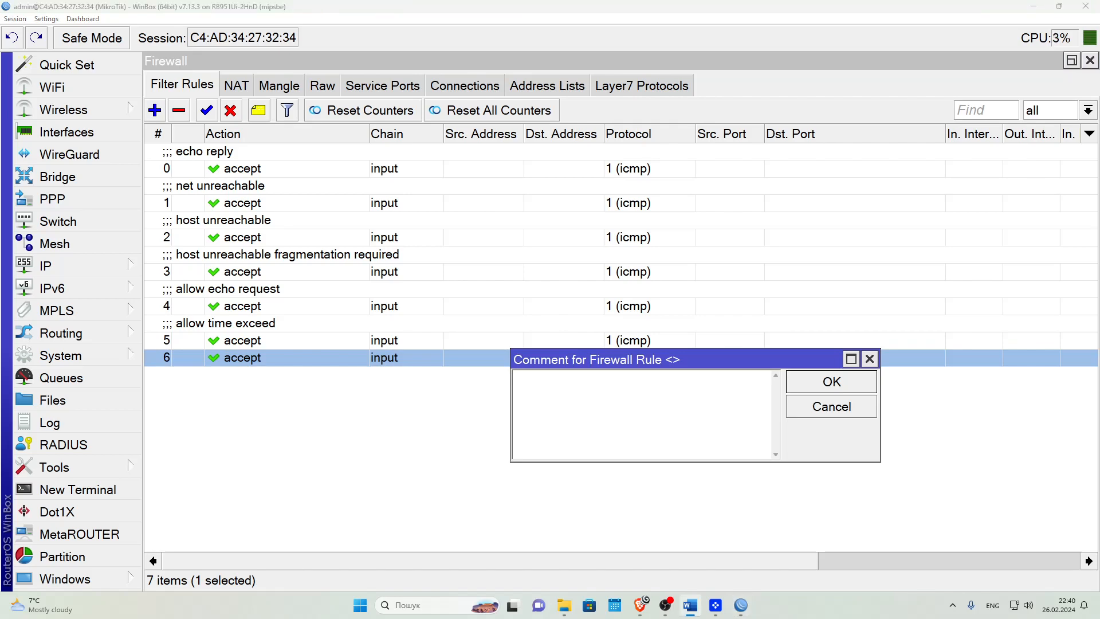
text(allow parameter bad)
click(833, 382)
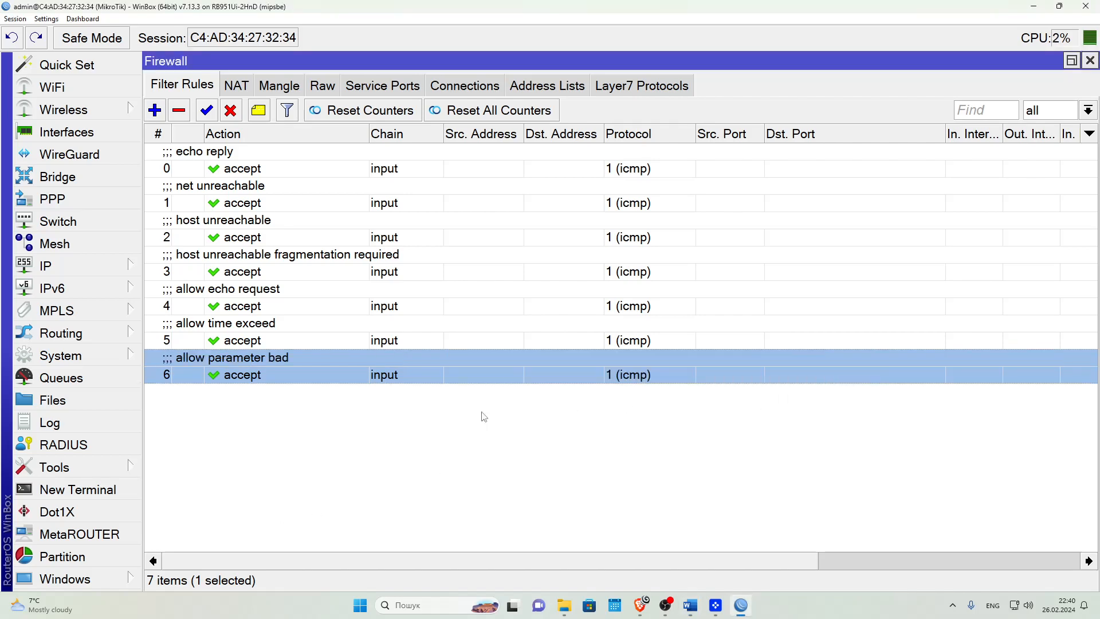
Create an eighth firewall filter rule with chain input and protocol icmp.
click(155, 110)
click(364, 87)
click(850, 115)
click(824, 141)
click(564, 257)
click(564, 256)
click(790, 272)
Set the action of the new icmp rule to drop and save the rule.
click(519, 87)
click(484, 117)
click(466, 184)
click(962, 90)
Add the comment "deny all other types" to the ICMP drop rule.
click(227, 391)
click(258, 110)
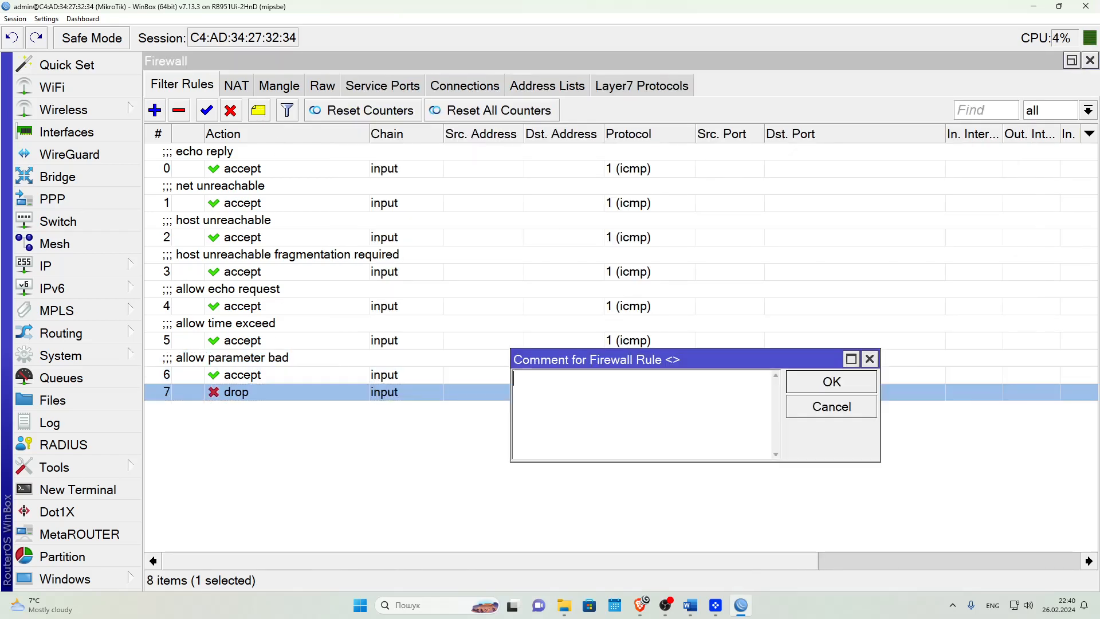
key(alt+Tab)
click(610, 408)
text(deny all other types)
click(808, 390)
click(405, 452)
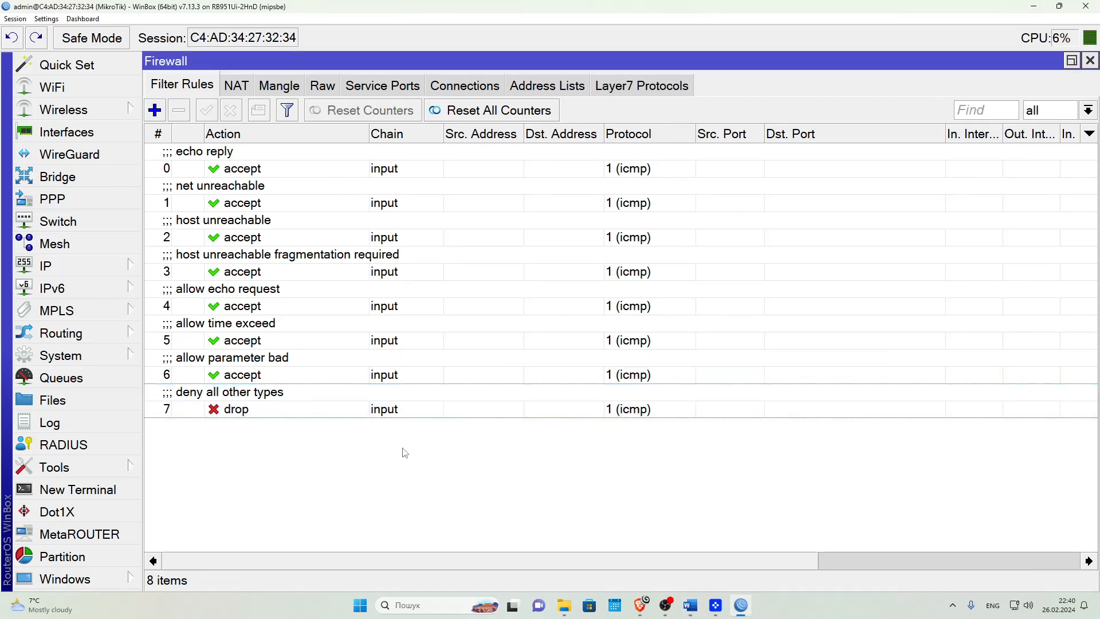
Review the accept rules in the filter list one by one, from "echo reply" to "allow parameter bad".
click(237, 166)
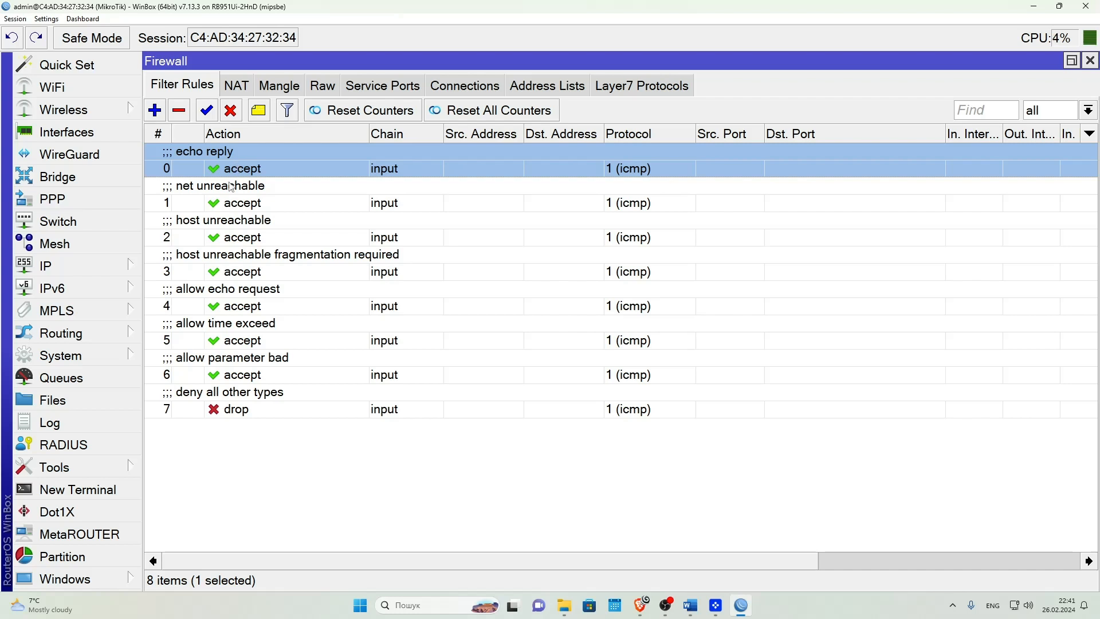
click(228, 206)
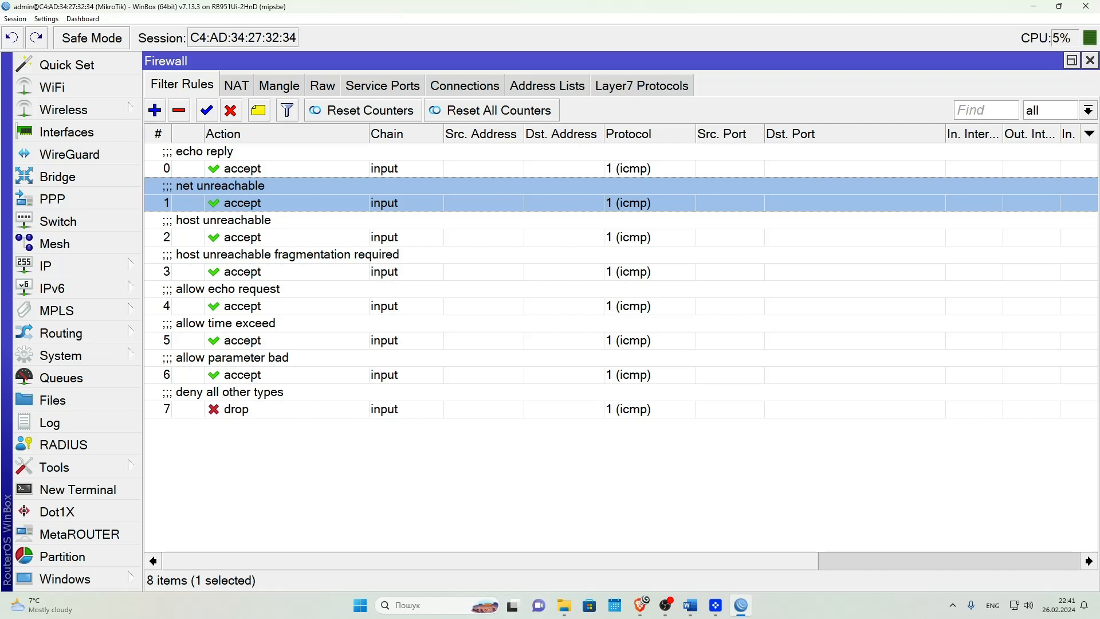
click(238, 236)
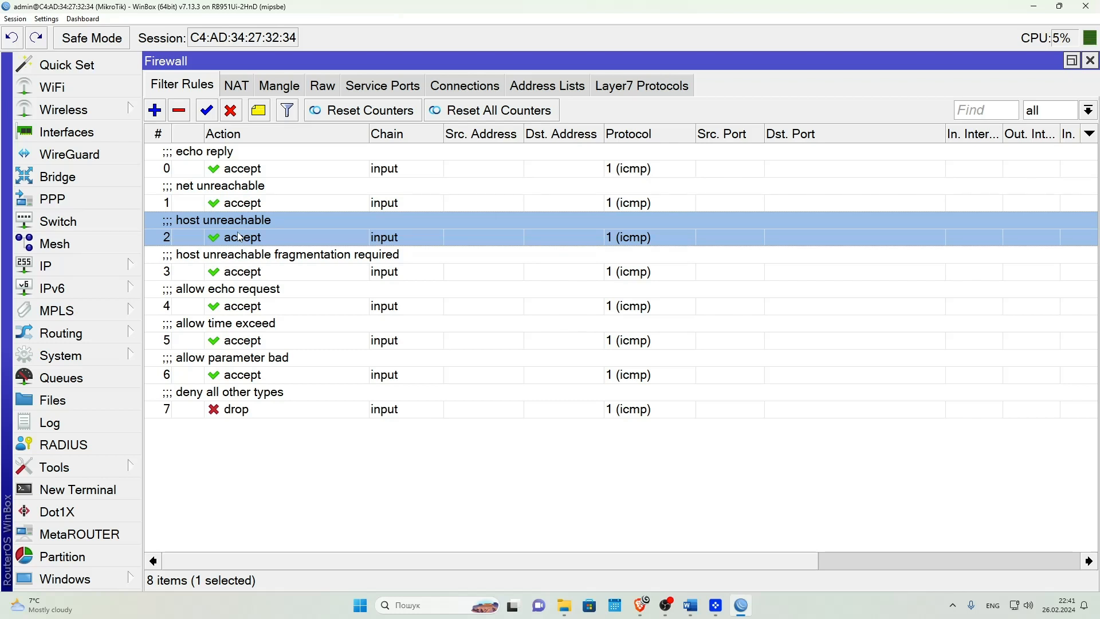
click(236, 276)
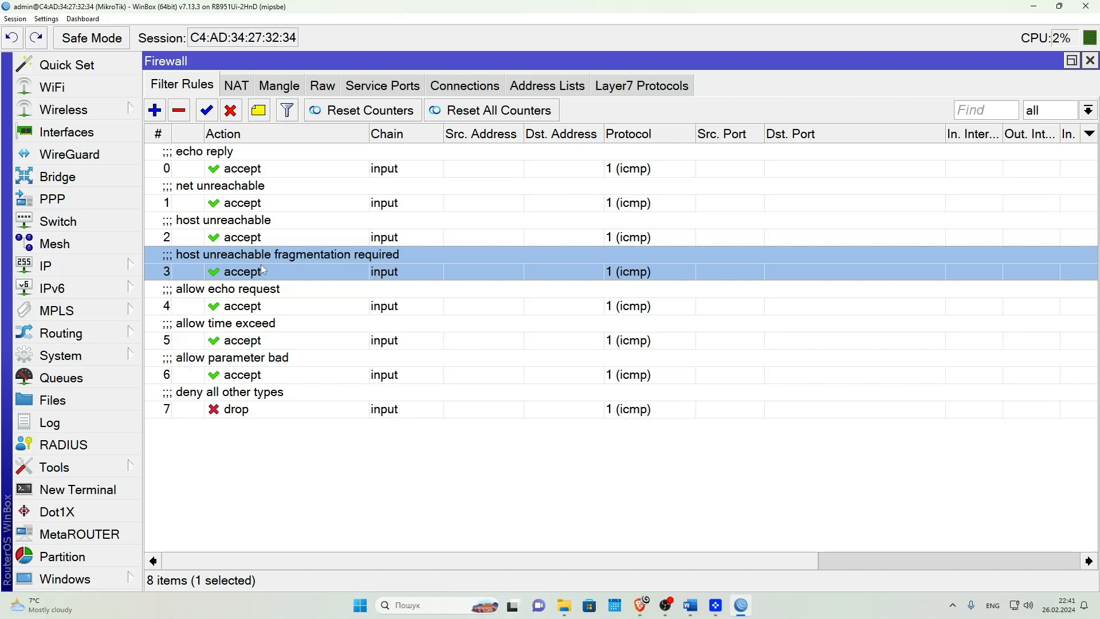
click(251, 306)
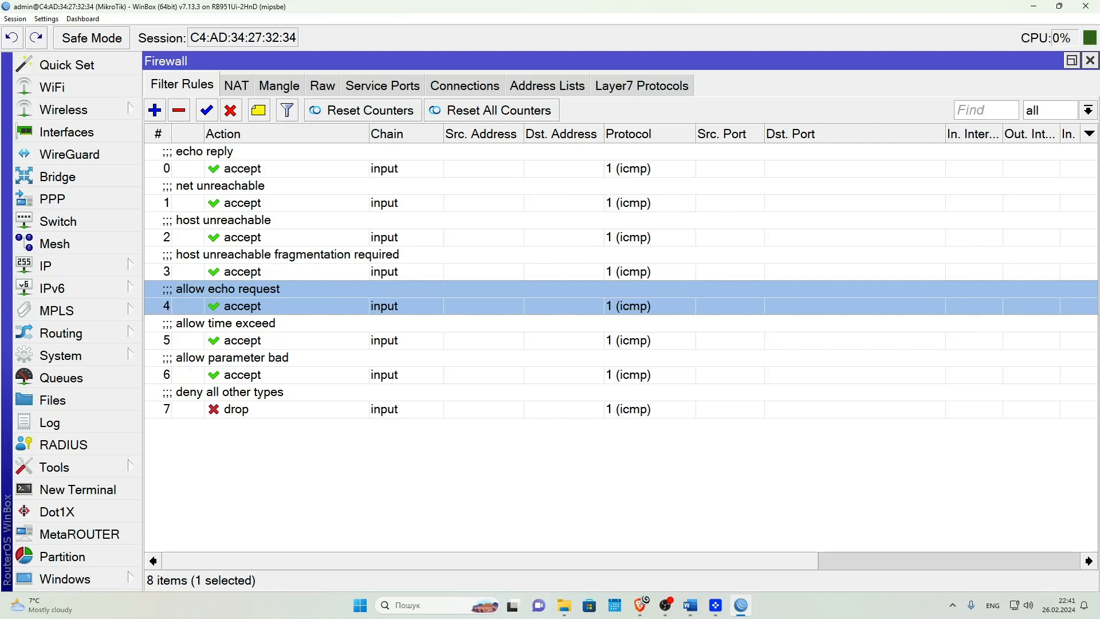
click(241, 336)
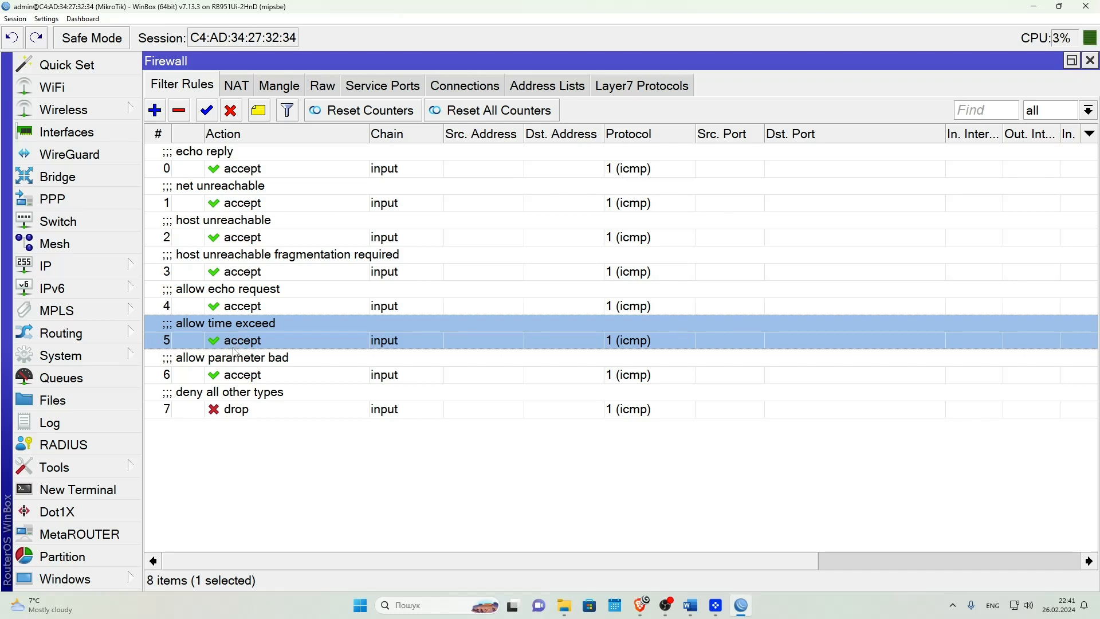
click(228, 375)
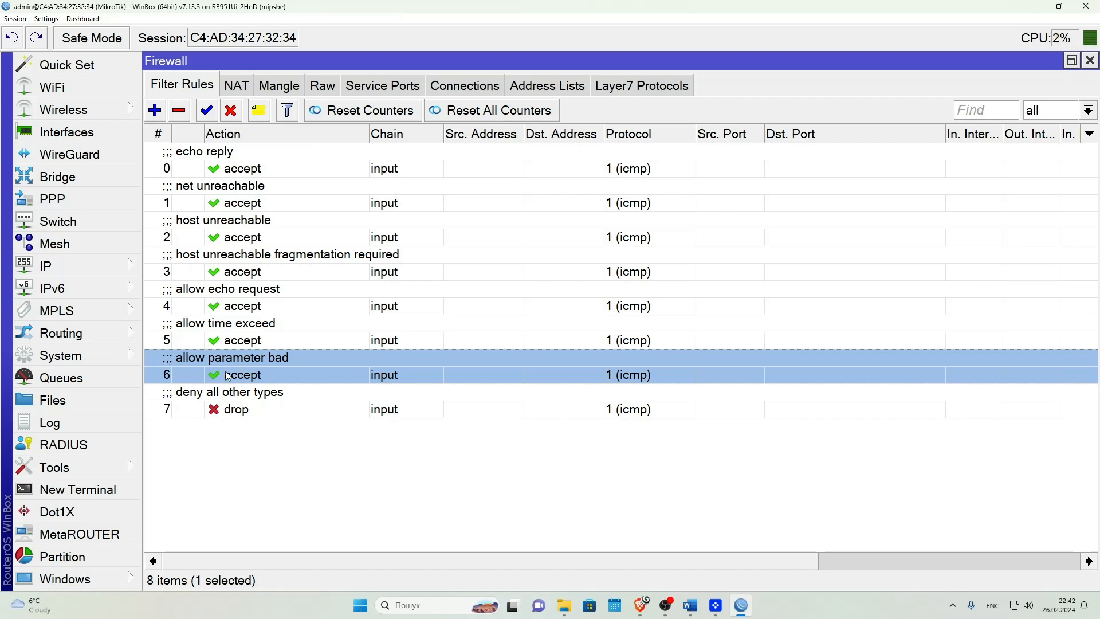
Review the final ICMP drop rule commented "deny all other types" in the filter list.
click(250, 407)
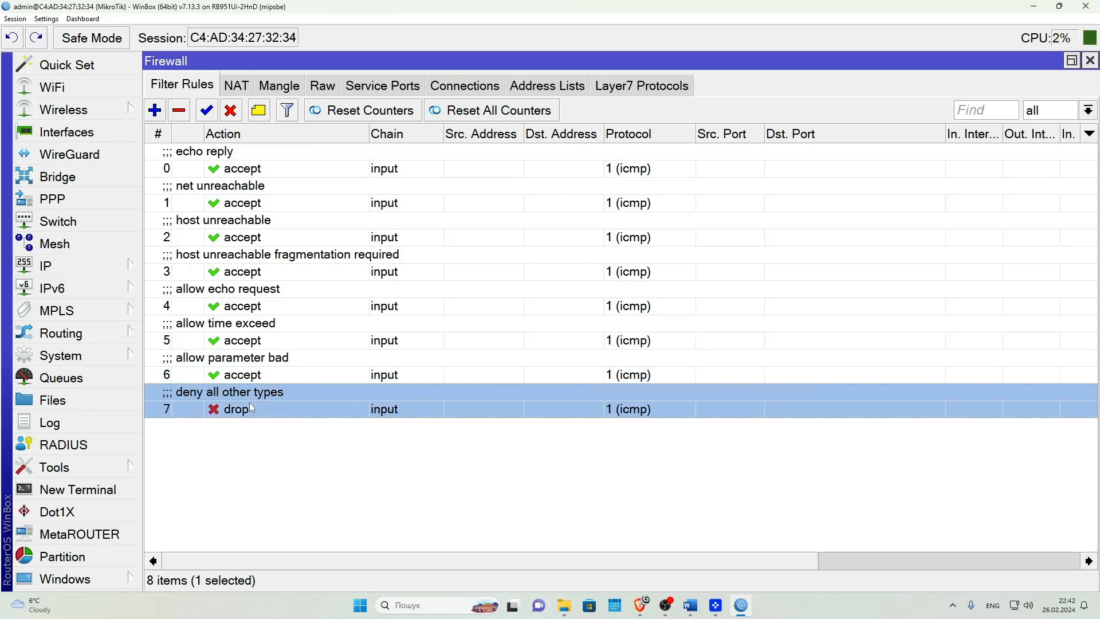